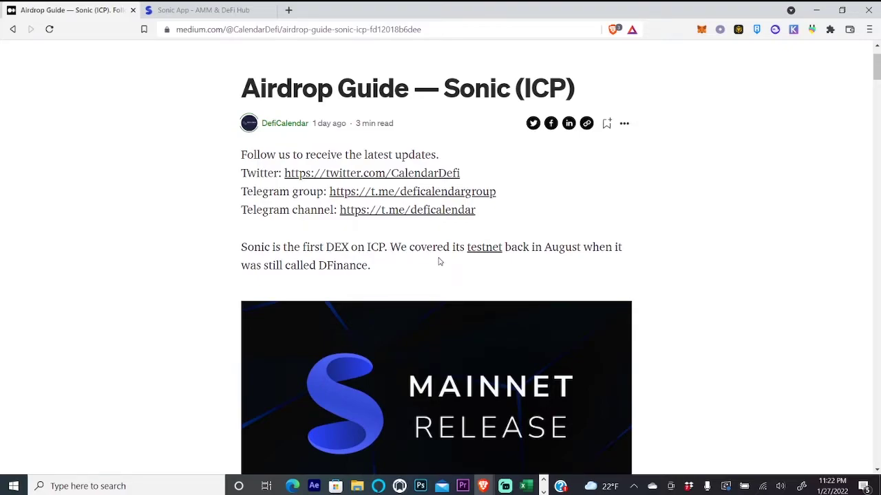
Step: Scroll the Sonic airdrop guide down to its Getting Started instructions for depositing ICP
{"action": "scroll", "coordinate": [438, 261], "scroll_direction": "down", "scroll_amount": 6}
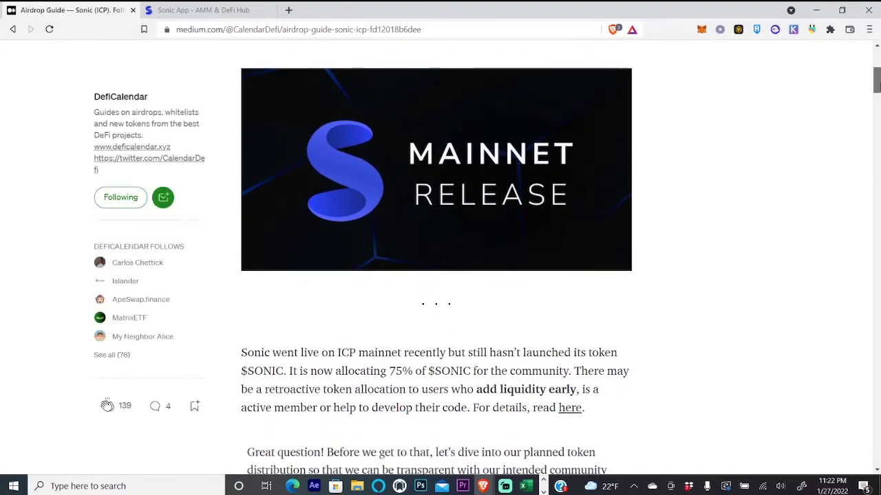
{"action": "scroll", "coordinate": [670, 130], "scroll_direction": "down", "scroll_amount": 1}
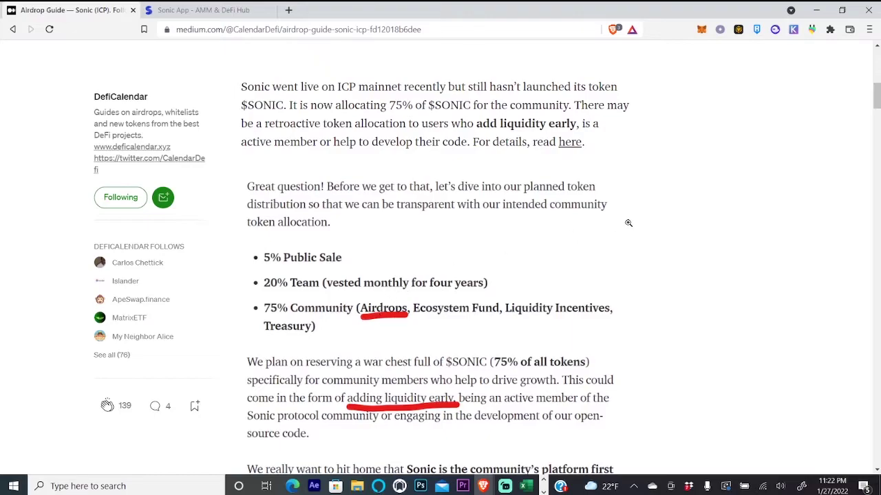
{"action": "left_click_drag", "start_coordinate": [877, 103], "coordinate": [877, 130]}
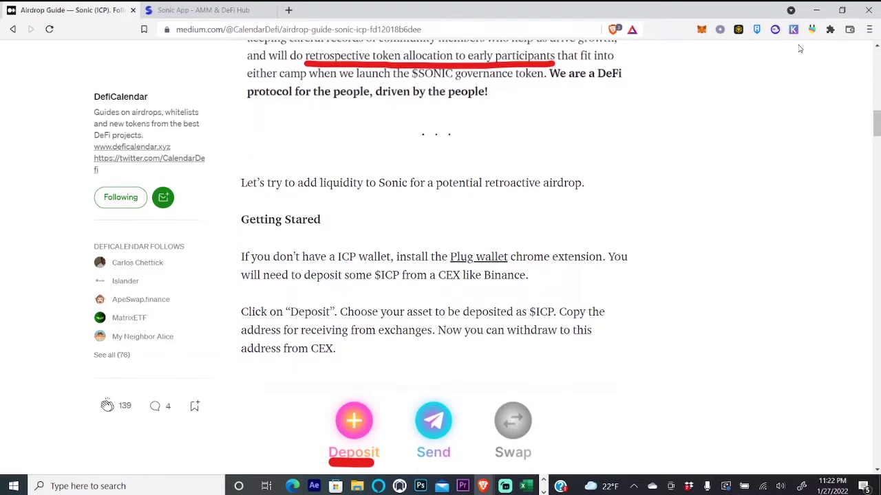
Step: View the Plug wallet's ICP deposit addresses, then go back to choosing the deposit asset
{"action": "left_click", "coordinate": [813, 33]}
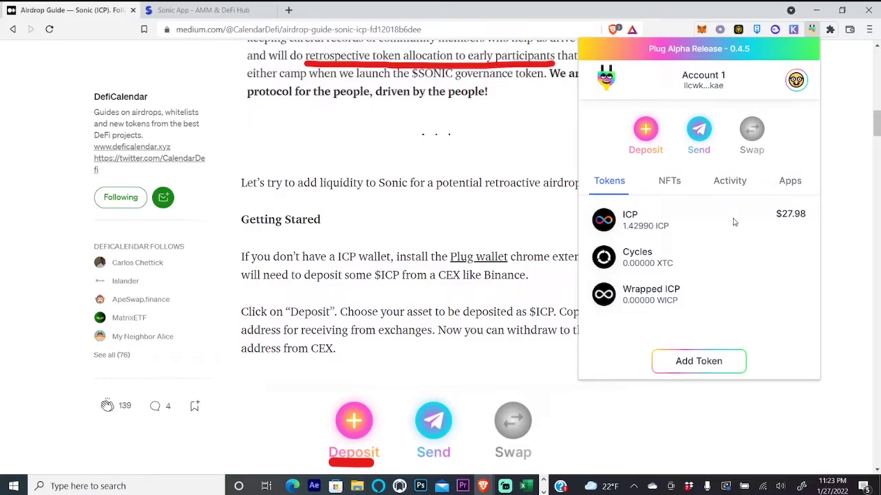
{"action": "left_click", "coordinate": [648, 143]}
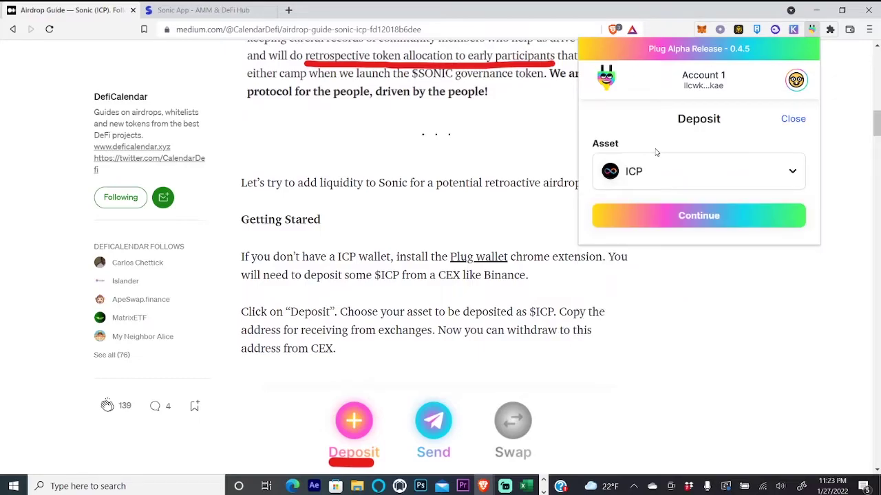
{"action": "left_click", "coordinate": [683, 218]}
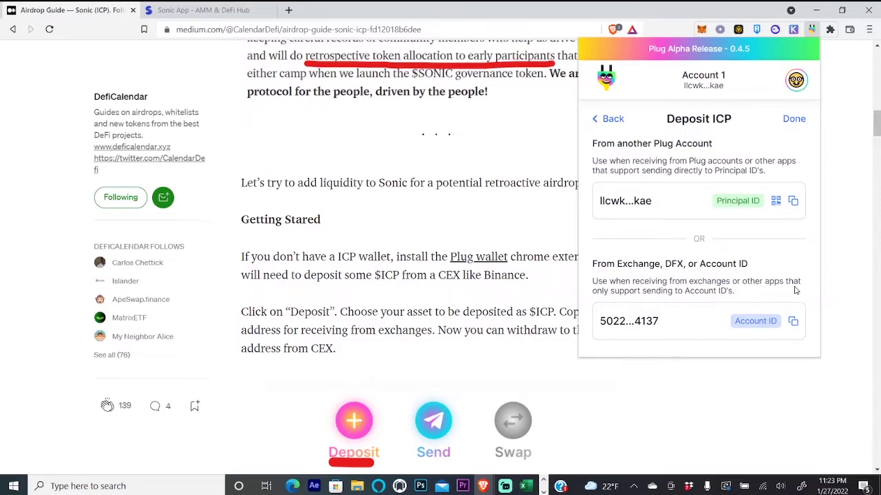
{"action": "left_click", "coordinate": [616, 123]}
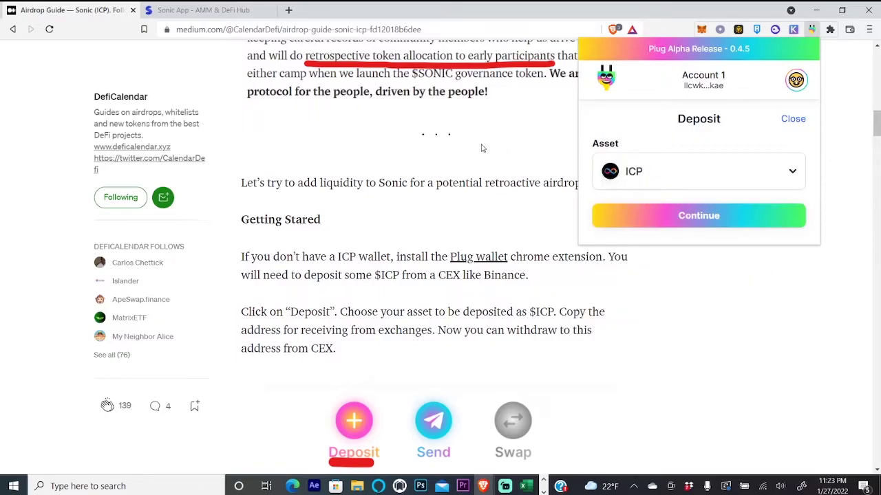
Step: Connect the Plug wallet to Sonic, accepting the terms and allowing the connection
{"action": "left_click", "coordinate": [192, 9]}
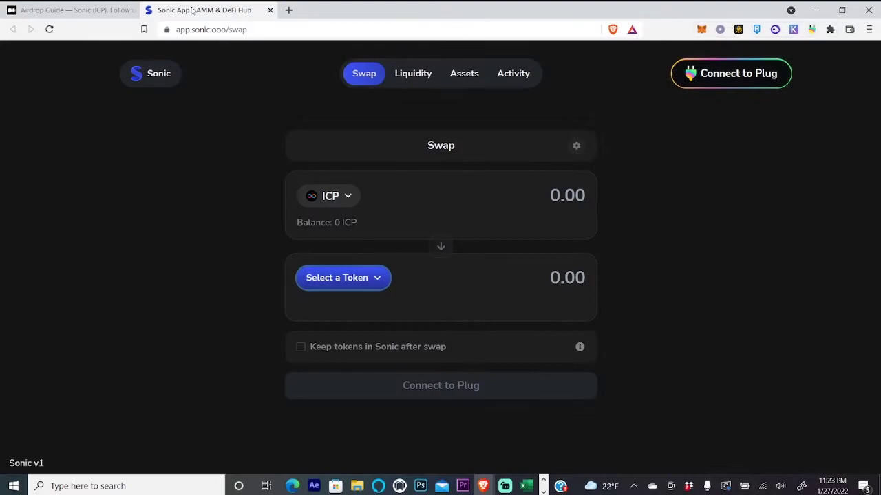
{"action": "left_click", "coordinate": [717, 89]}
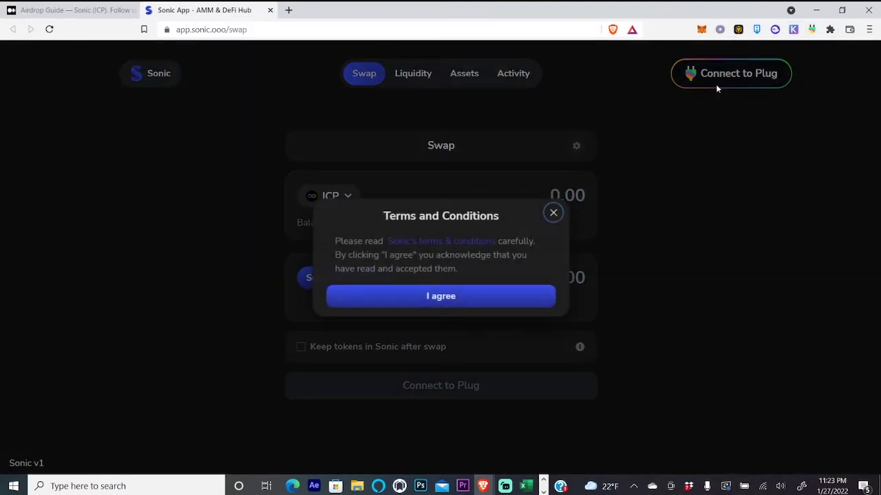
{"action": "left_click", "coordinate": [442, 296]}
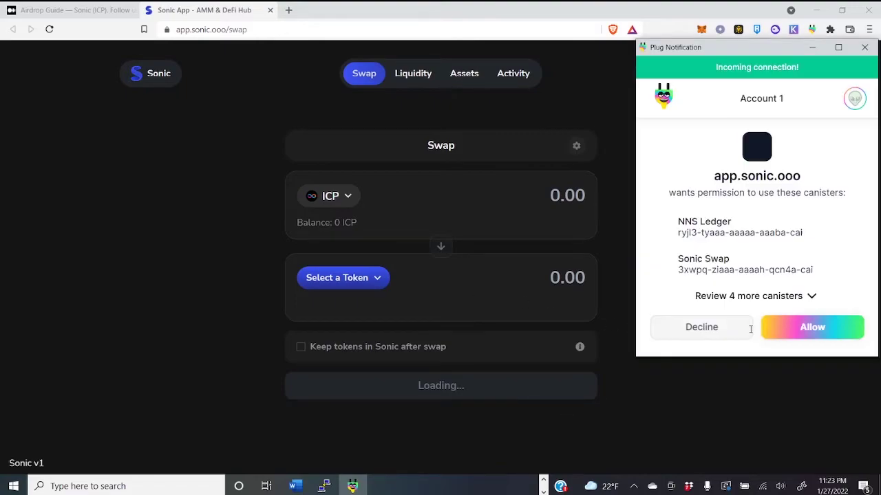
{"action": "left_click", "coordinate": [791, 329]}
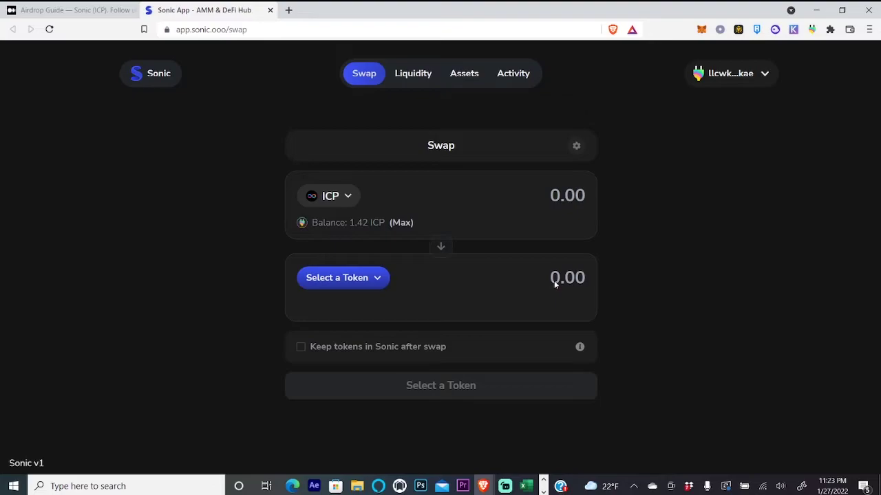
Step: Wrap the maximum 1.42979727 ICP balance into WICP and approve it in Plug
{"action": "left_click", "coordinate": [402, 227]}
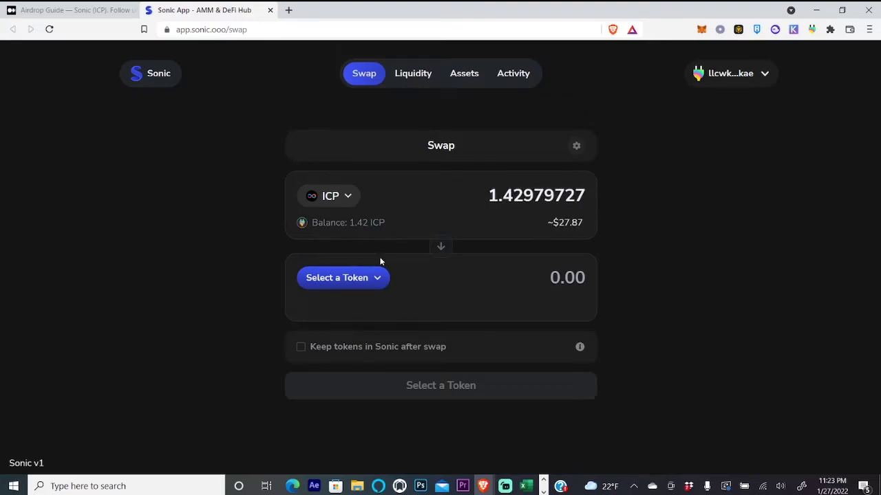
{"action": "left_click", "coordinate": [360, 279]}
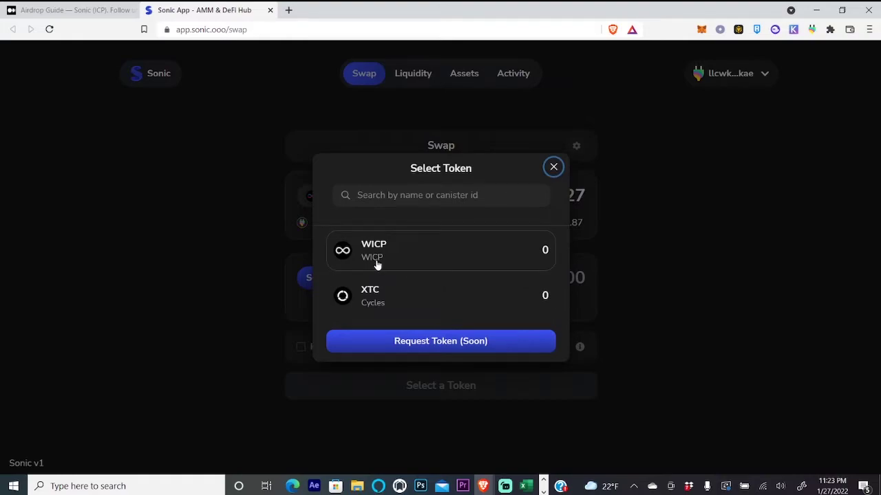
{"action": "left_click", "coordinate": [376, 262]}
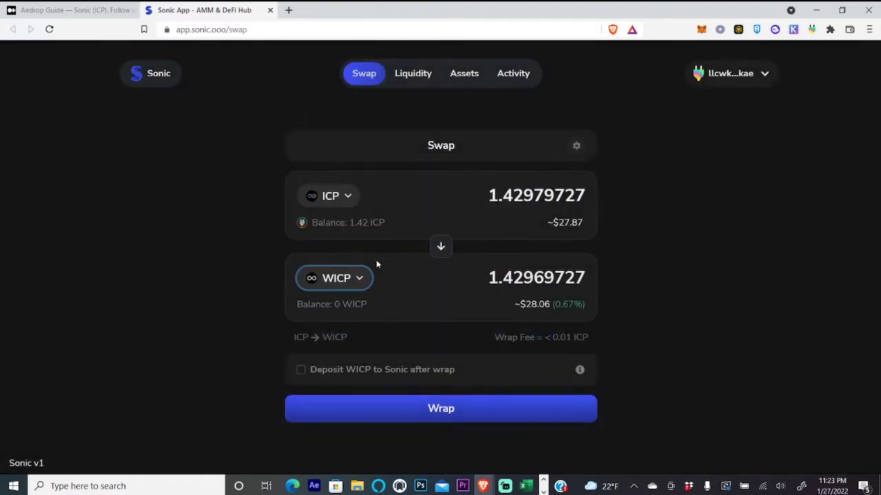
{"action": "left_click", "coordinate": [342, 409]}
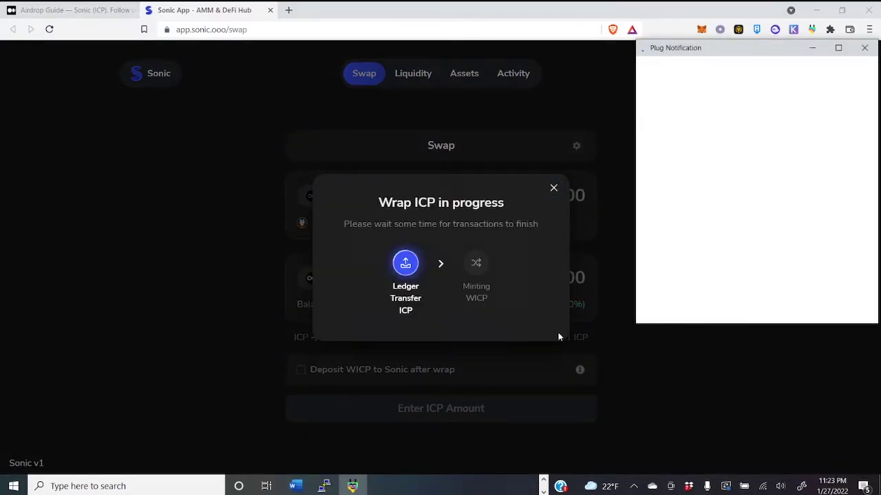
{"action": "left_click", "coordinate": [810, 389]}
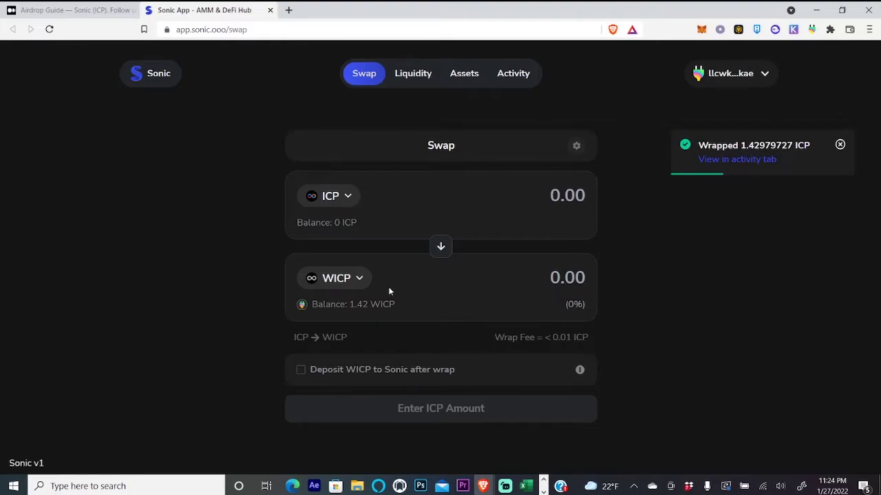
Step: Set the swap pair to WICP as input and XTC as output
{"action": "left_click", "coordinate": [334, 196]}
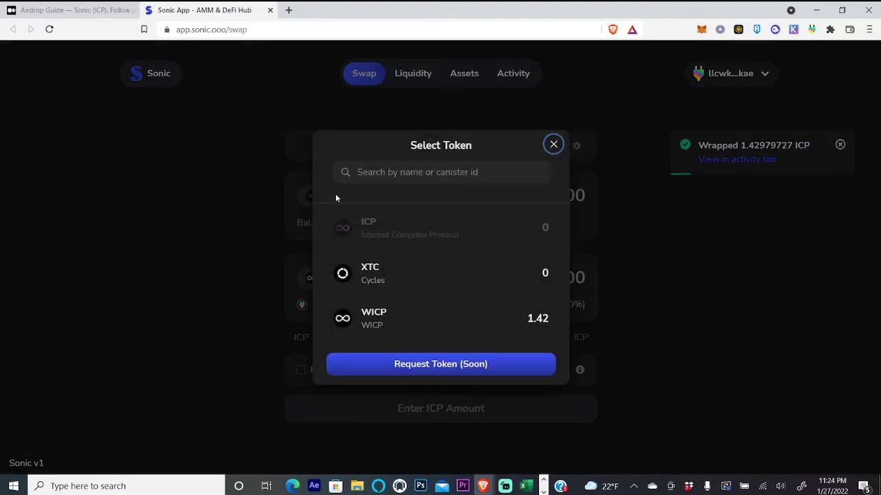
{"action": "left_click", "coordinate": [372, 311]}
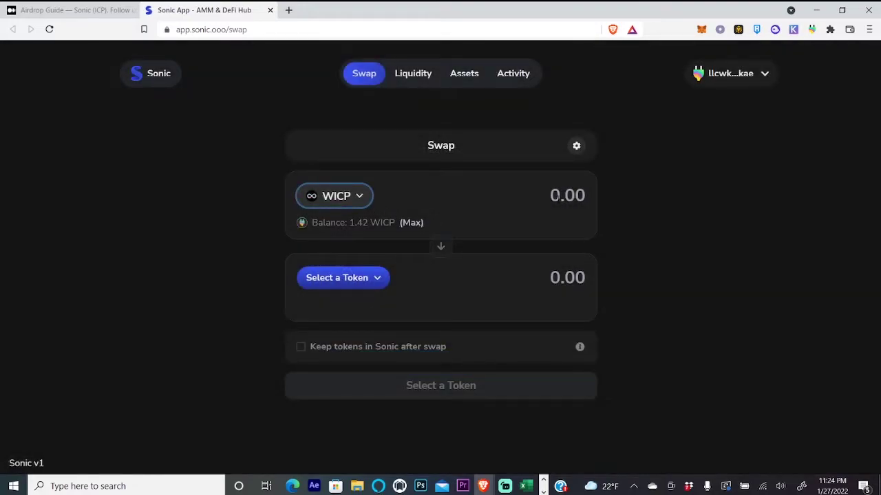
{"action": "left_click", "coordinate": [319, 290]}
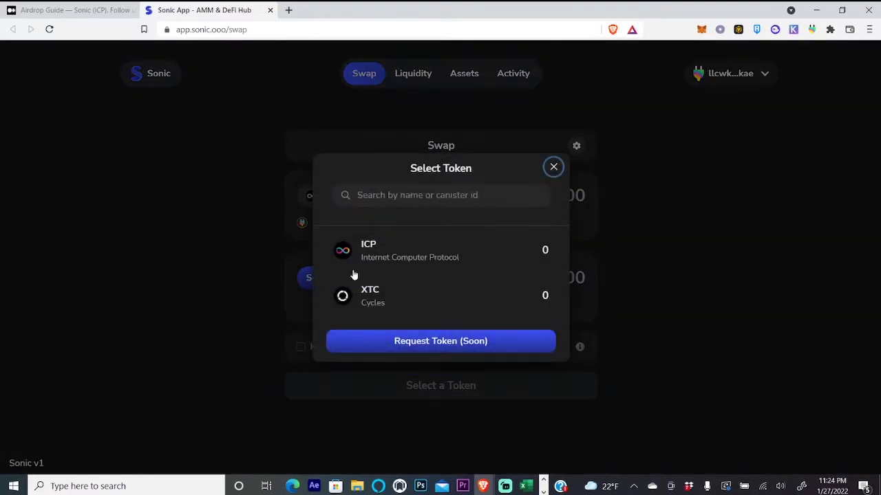
{"action": "left_click", "coordinate": [373, 298]}
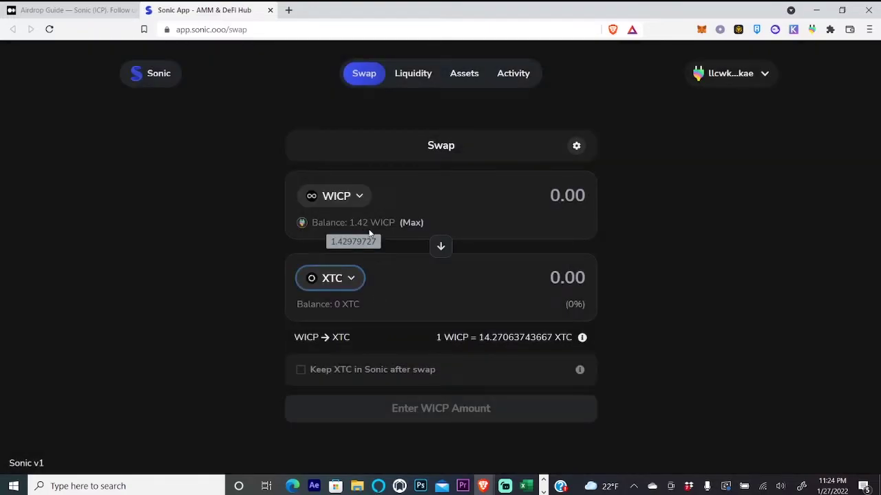
Step: Swap 0.71 WICP for about 10.13 XTC and approve it in Plug
{"action": "left_click", "coordinate": [582, 195]}
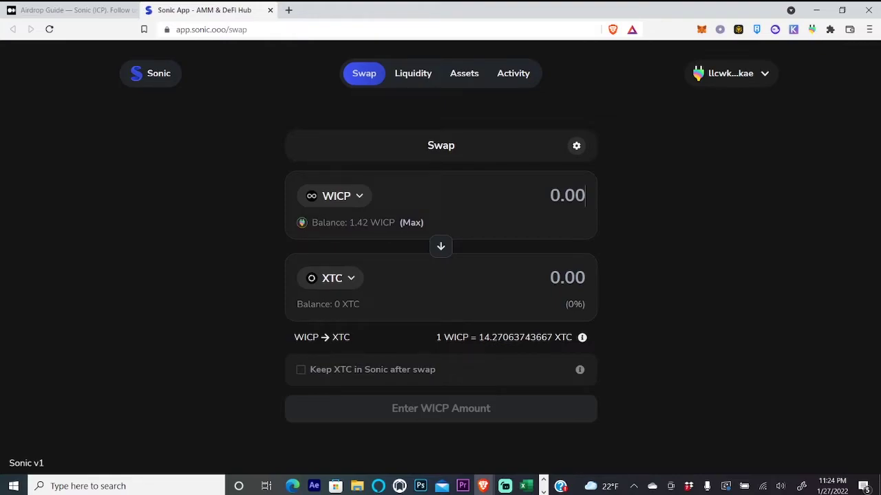
{"action": "type", "text": "7"}
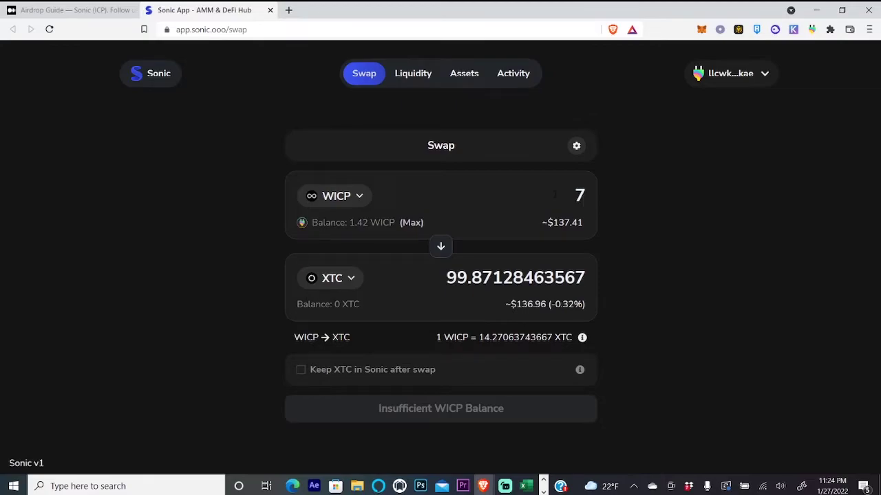
{"action": "type", "text": "1"}
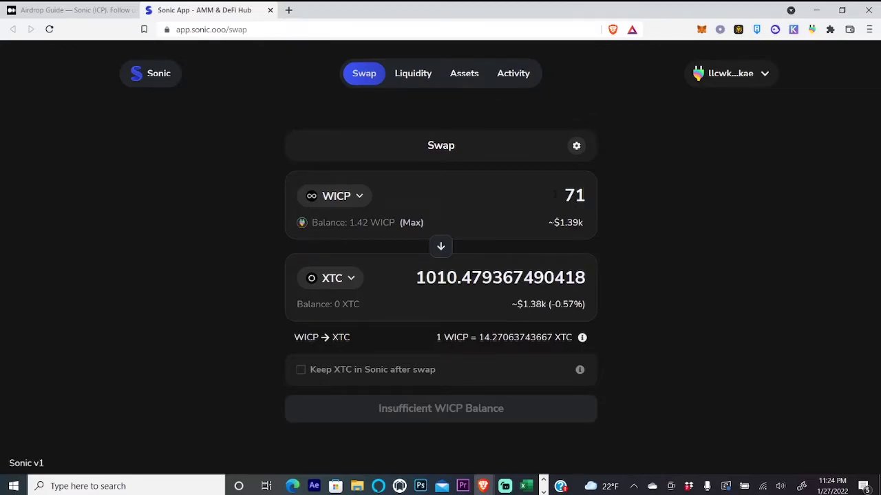
{"action": "key", "text": "BackSpace"}
{"action": "key", "text": "BackSpace"}
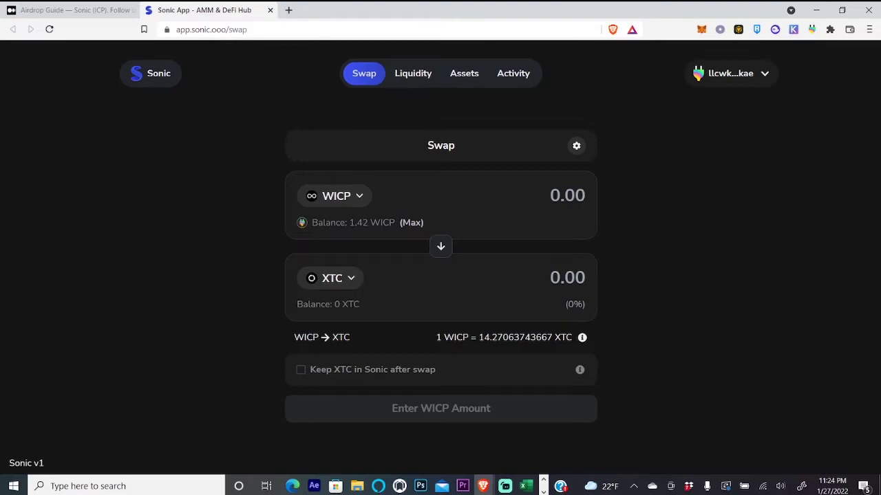
{"action": "type", "text": "0.71"}
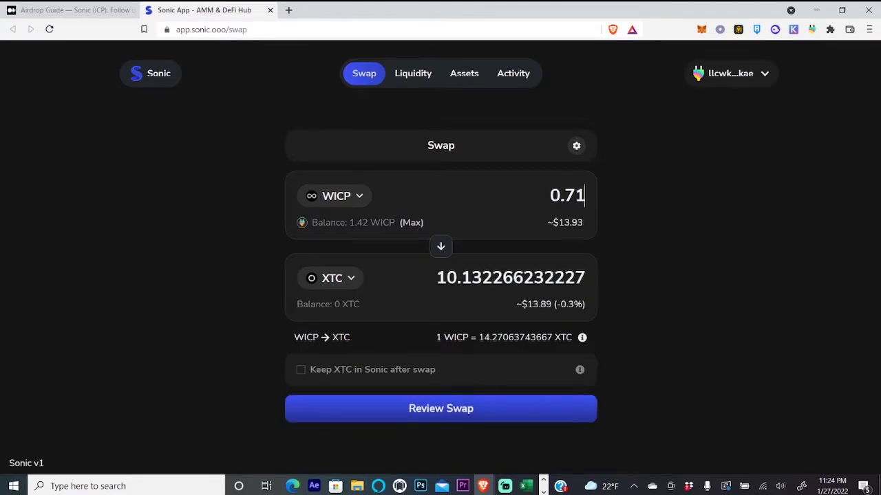
{"action": "left_click", "coordinate": [431, 413]}
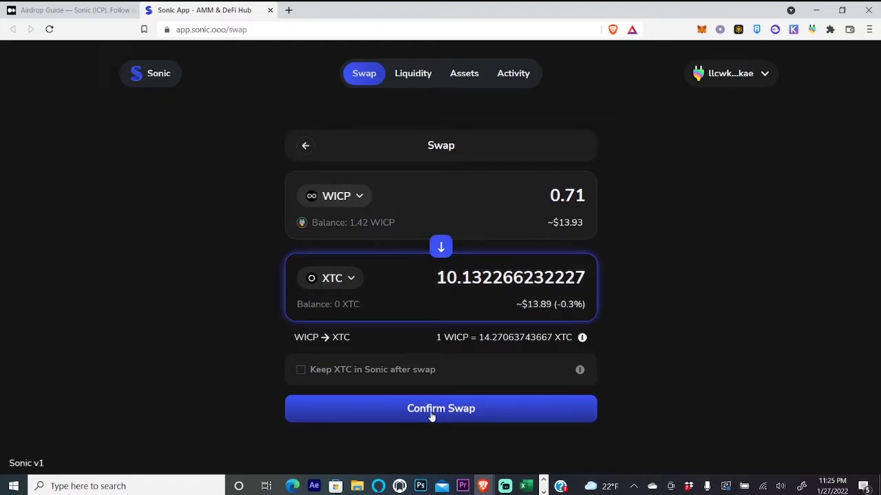
{"action": "left_click", "coordinate": [431, 412]}
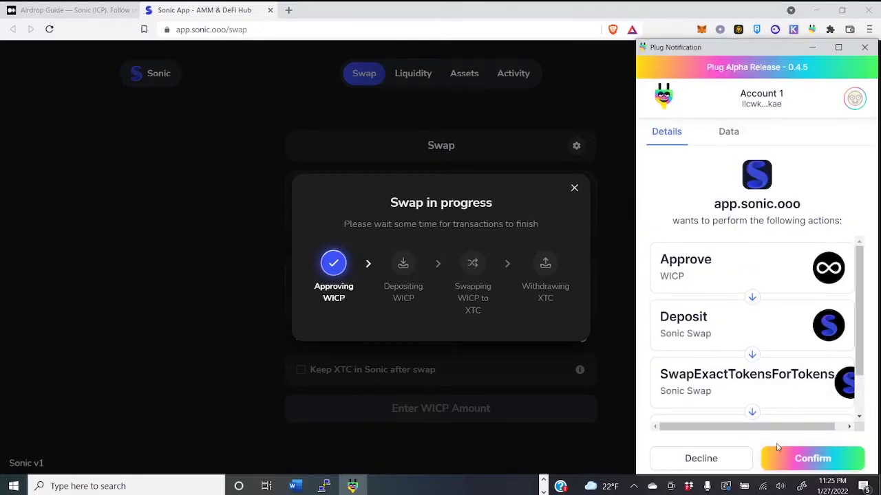
{"action": "left_click", "coordinate": [811, 456]}
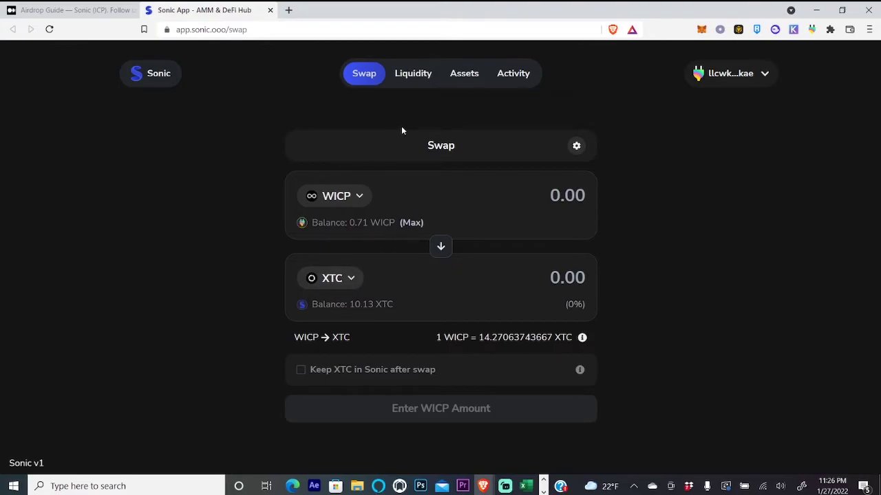
Step: Start a new liquidity position pairing WICP with XTC
{"action": "left_click", "coordinate": [410, 82]}
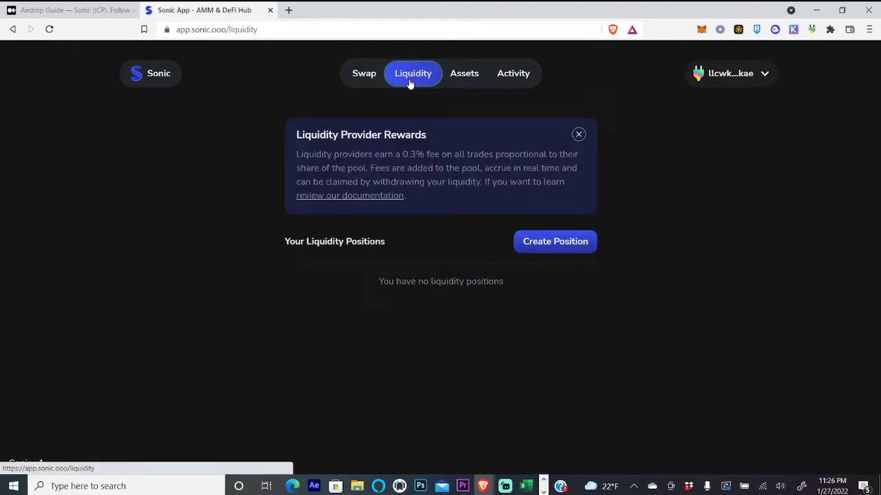
{"action": "left_click", "coordinate": [548, 247]}
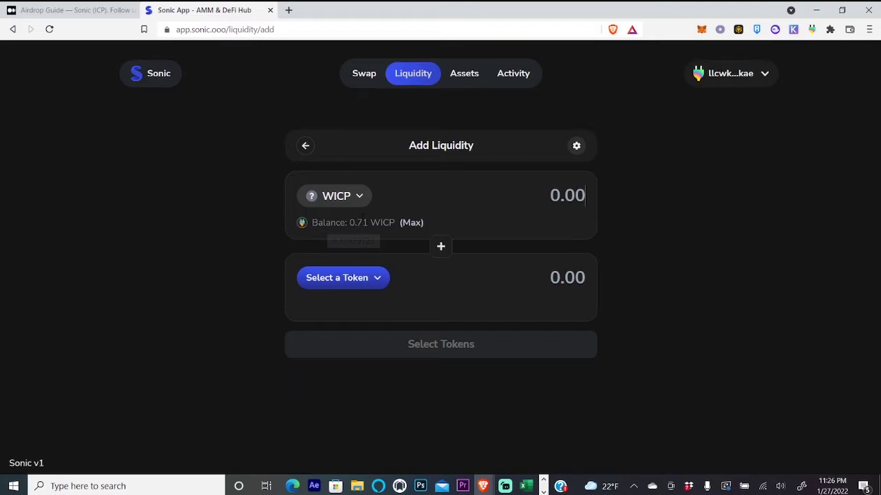
{"action": "left_click", "coordinate": [359, 280]}
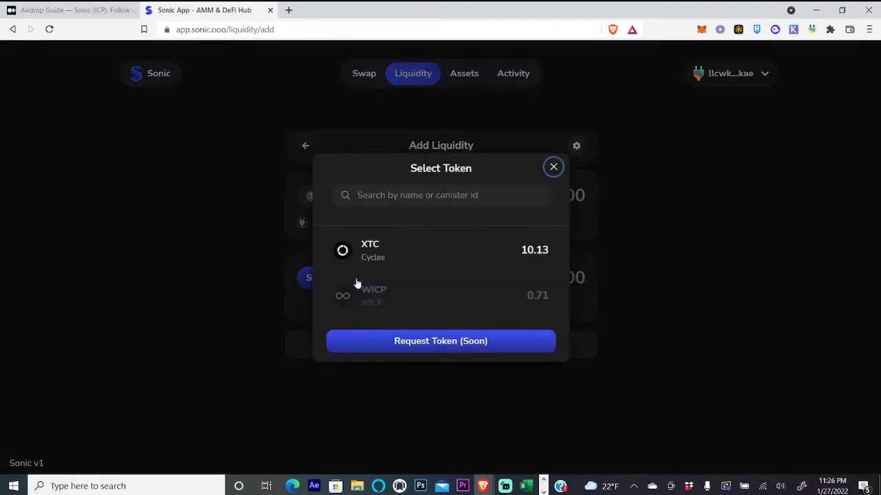
{"action": "left_click", "coordinate": [402, 251]}
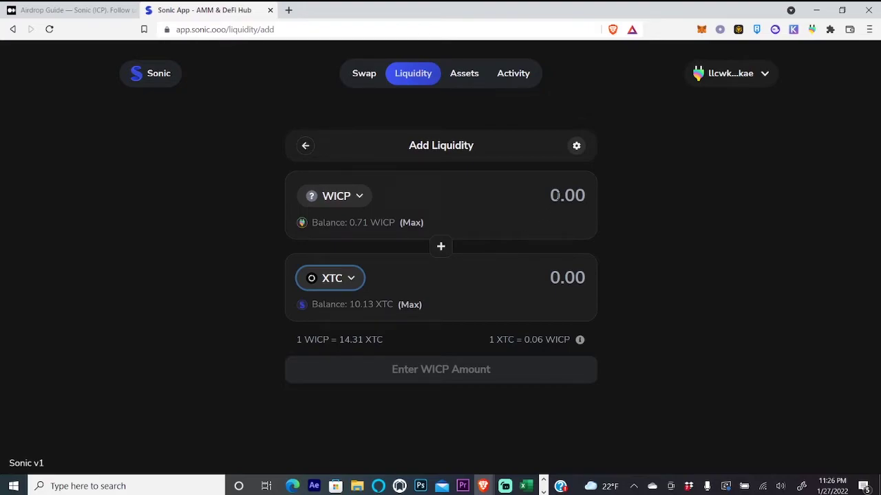
Step: Supply 0.70 WICP with about 10.02 XTC and approve the deposit in Plug
{"action": "left_click", "coordinate": [557, 196]}
{"action": "type", "text": "0."}
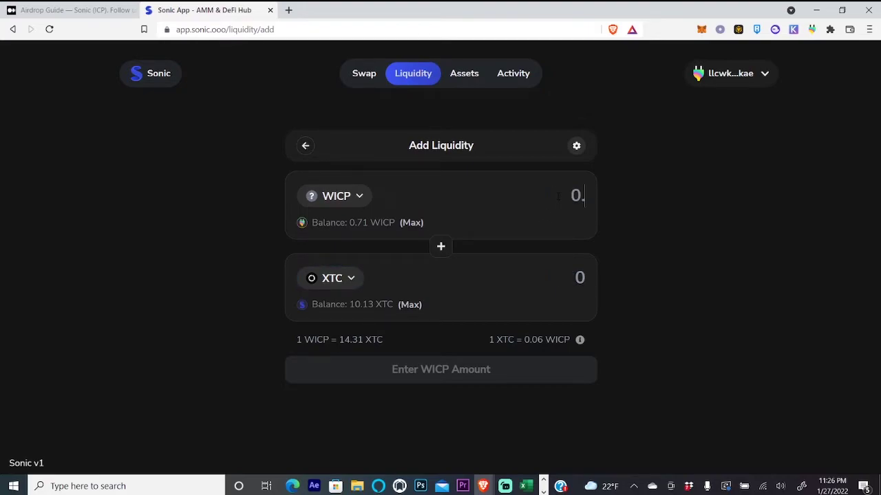
{"action": "type", "text": "71"}
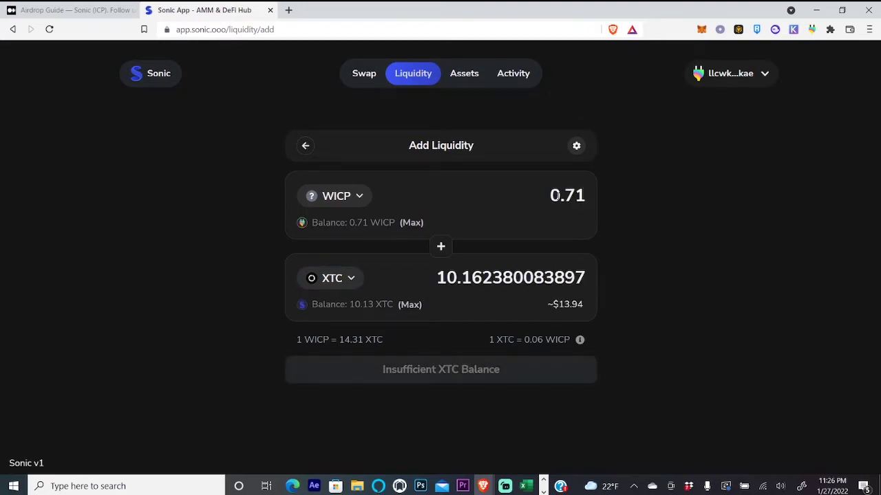
{"action": "key", "text": "BackSpace"}
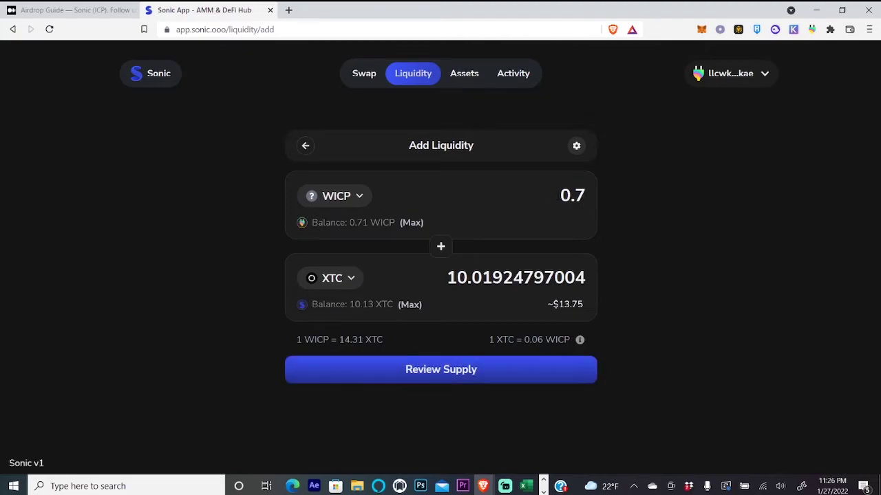
{"action": "type", "text": "0"}
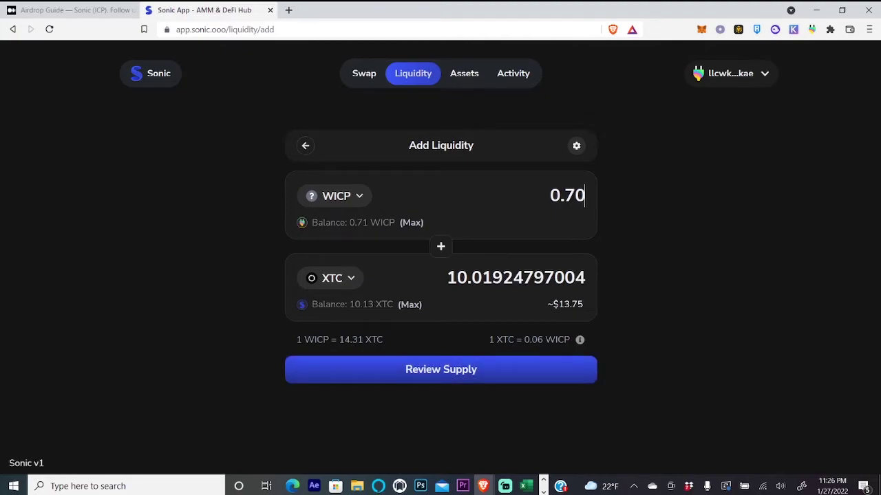
{"action": "left_click", "coordinate": [415, 369]}
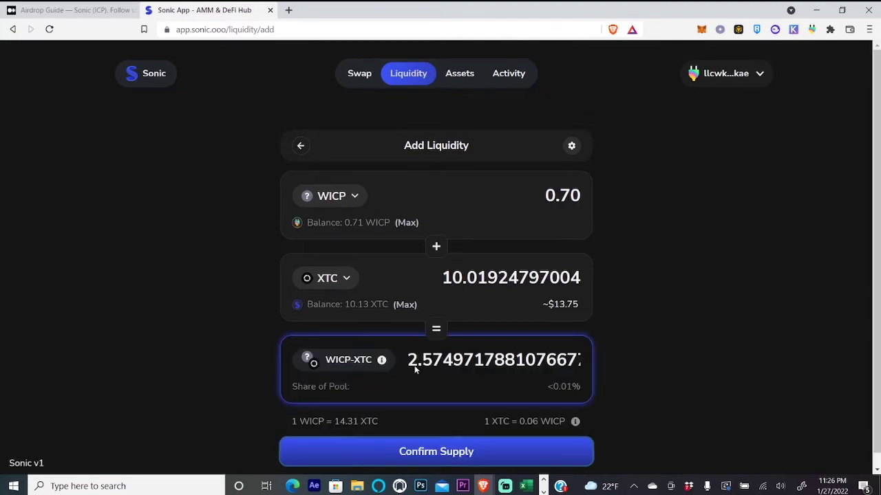
{"action": "left_click", "coordinate": [444, 452]}
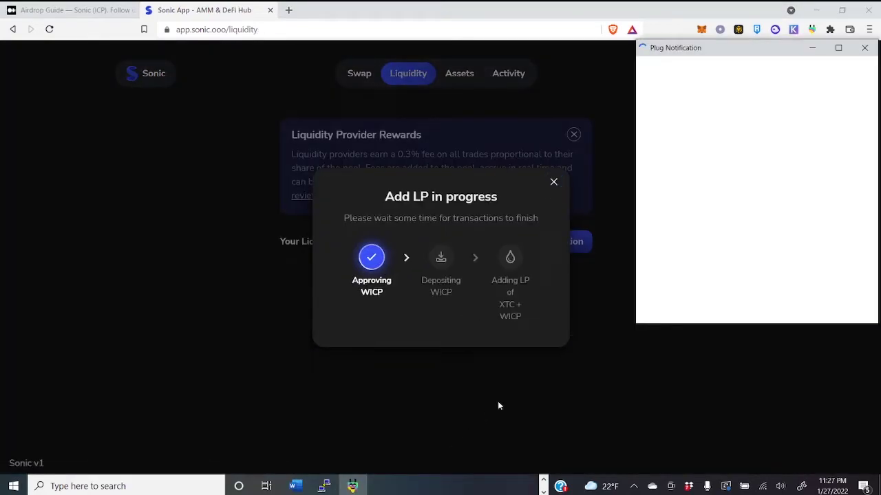
{"action": "left_click", "coordinate": [777, 444]}
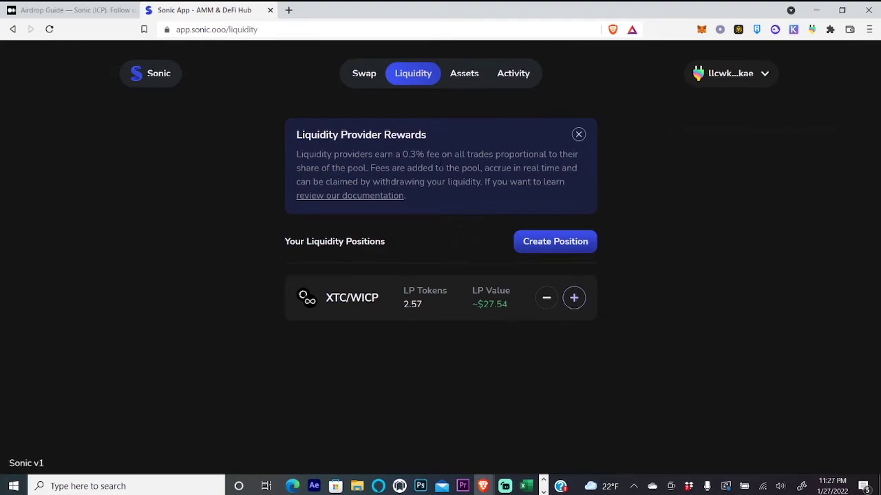
Step: Check remaining balances and the liquidity positions list, then return to the Medium guide
{"action": "left_click", "coordinate": [366, 76]}
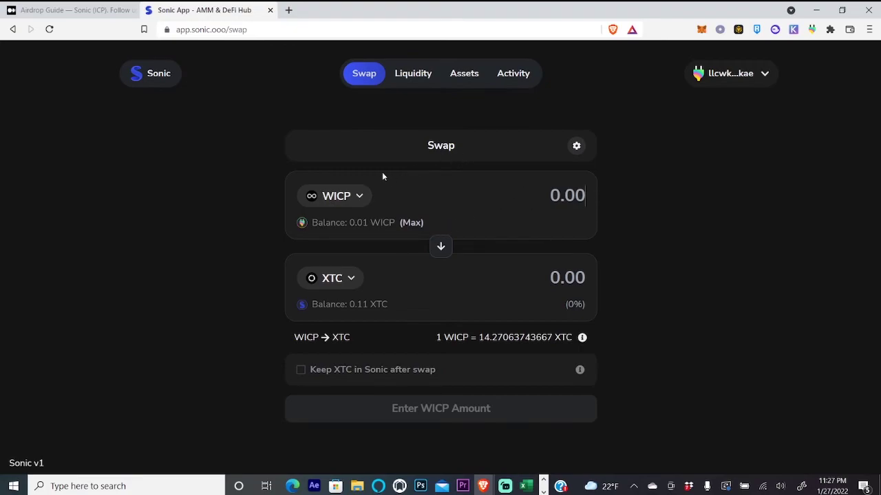
{"action": "left_click", "coordinate": [412, 81]}
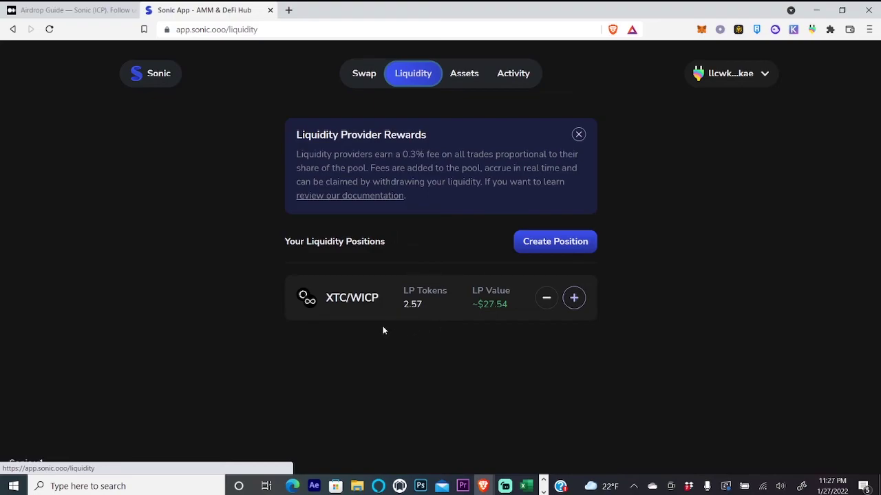
{"action": "left_click", "coordinate": [76, 10]}
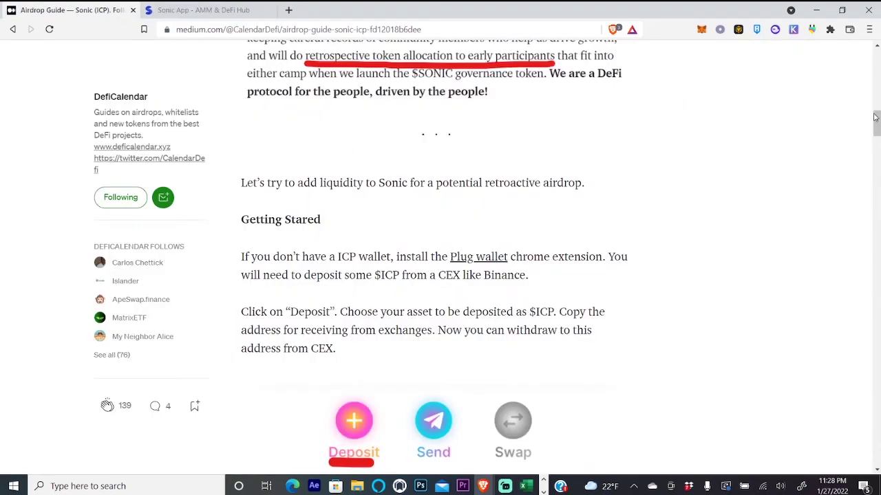
{"action": "left_click_drag", "start_coordinate": [875, 117], "coordinate": [870, 82]}
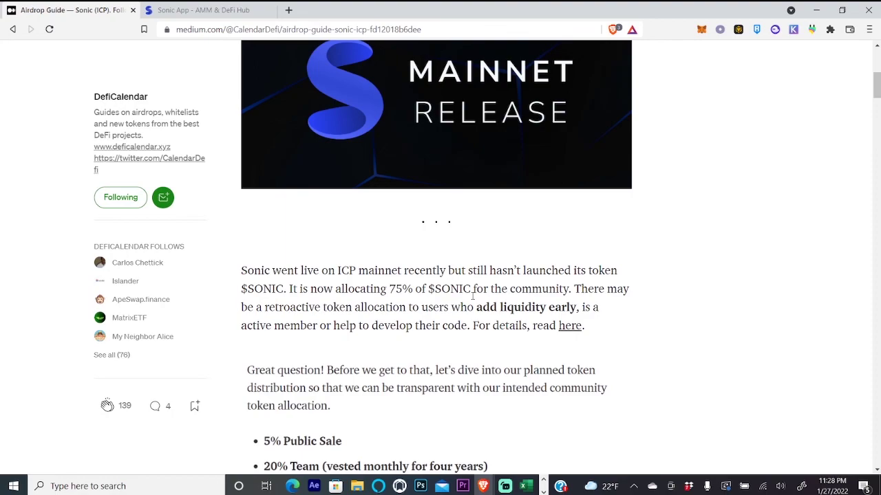
{"action": "scroll", "coordinate": [878, 77], "scroll_direction": "up", "scroll_amount": 4}
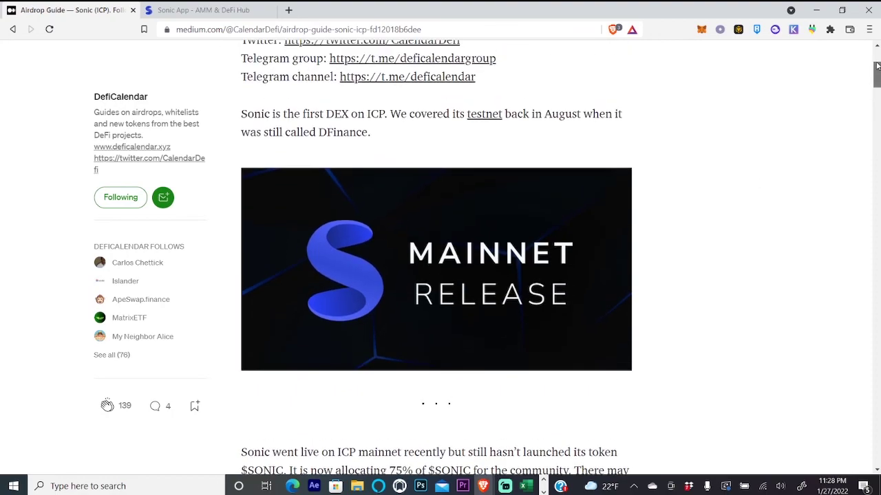